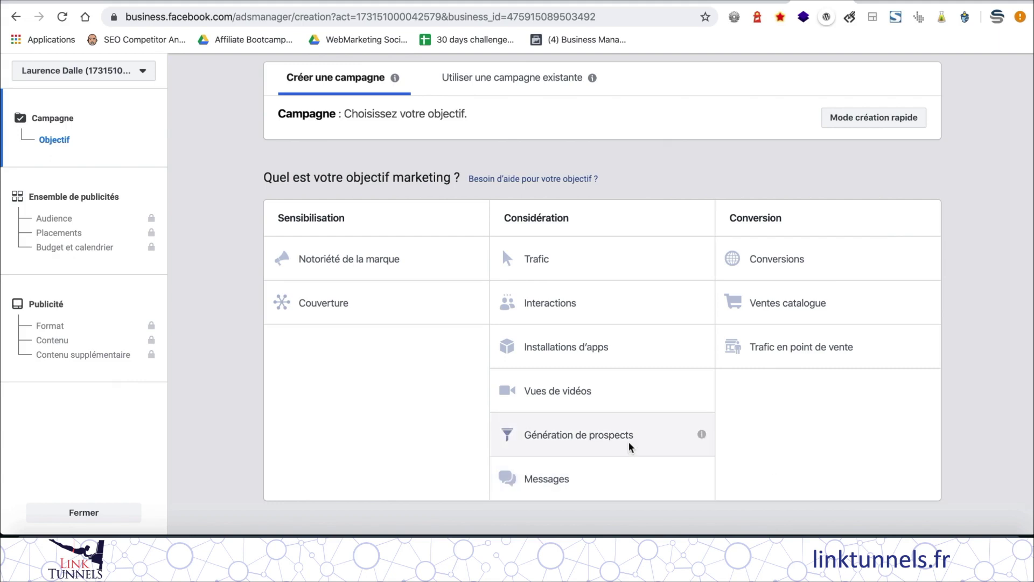
- Choose Génération de prospects as the campaign objective and continue to the ad set settings, keeping the default campaign name
click(668, 438)
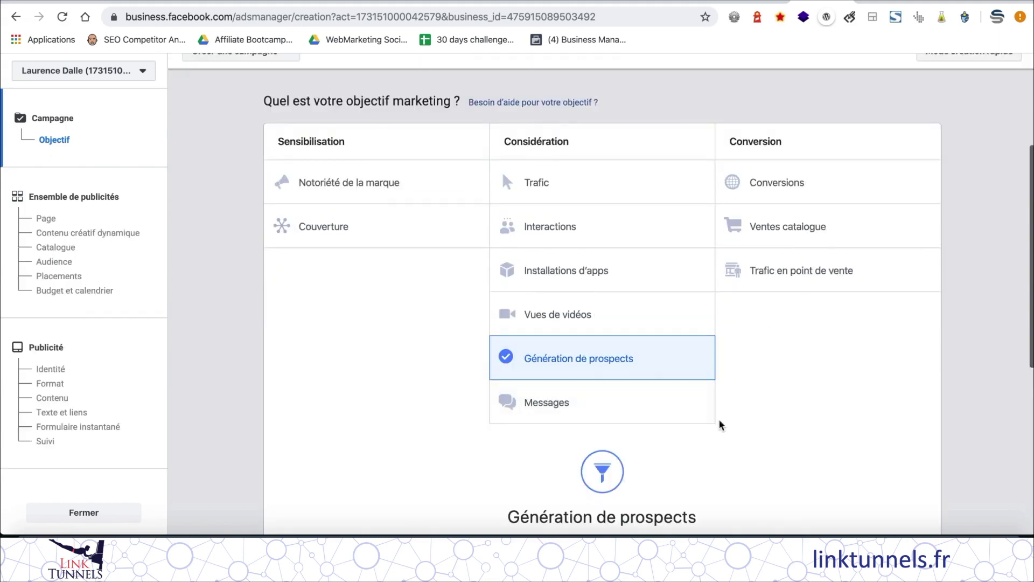
scroll(774, 417, down, 5)
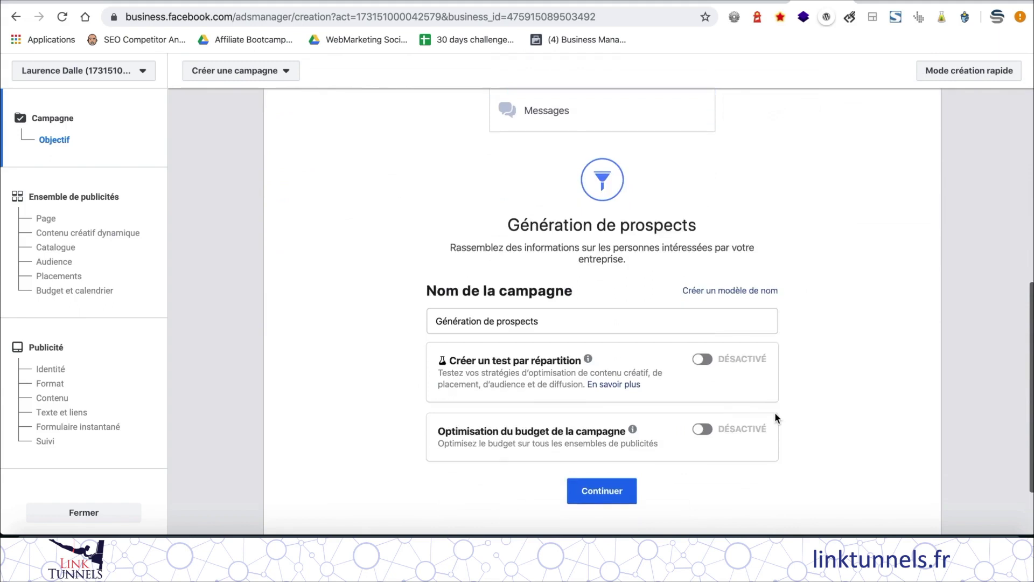
click(621, 407)
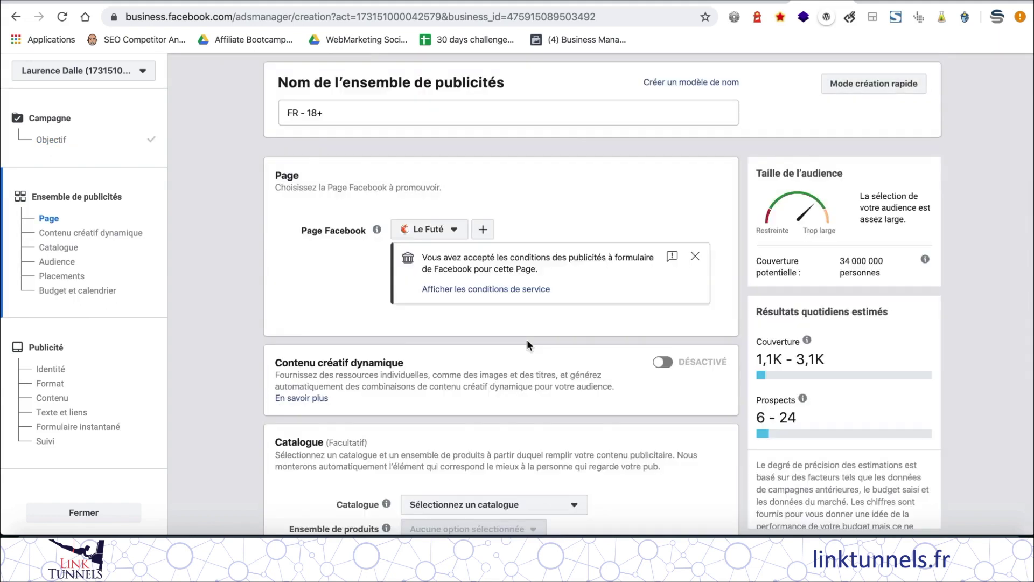
- Keep the ad set's default page, audience, placements and budget, and continue to the ad settings
scroll(526, 342, down, 7)
scroll(527, 340, down, 9)
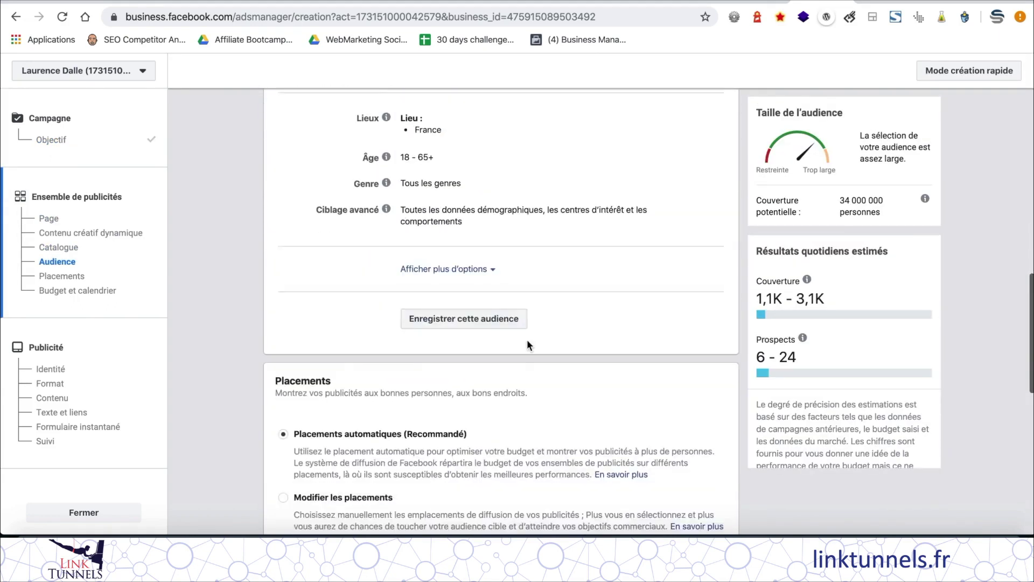
scroll(528, 332, down, 4)
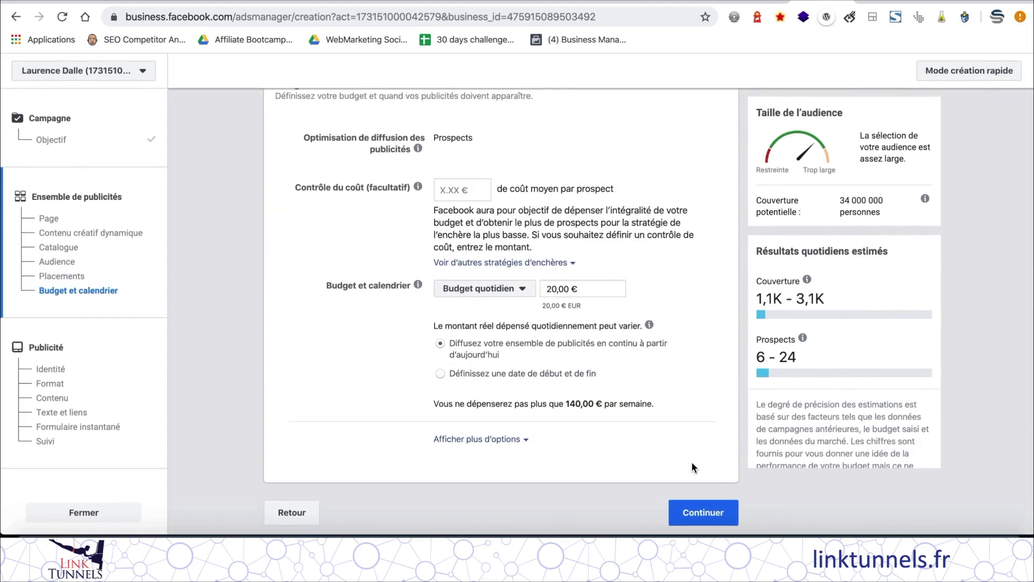
click(703, 511)
- Look through the ad's format, image, text and link settings down to the instant form section
scroll(483, 245, down, 2)
scroll(482, 246, down, 1)
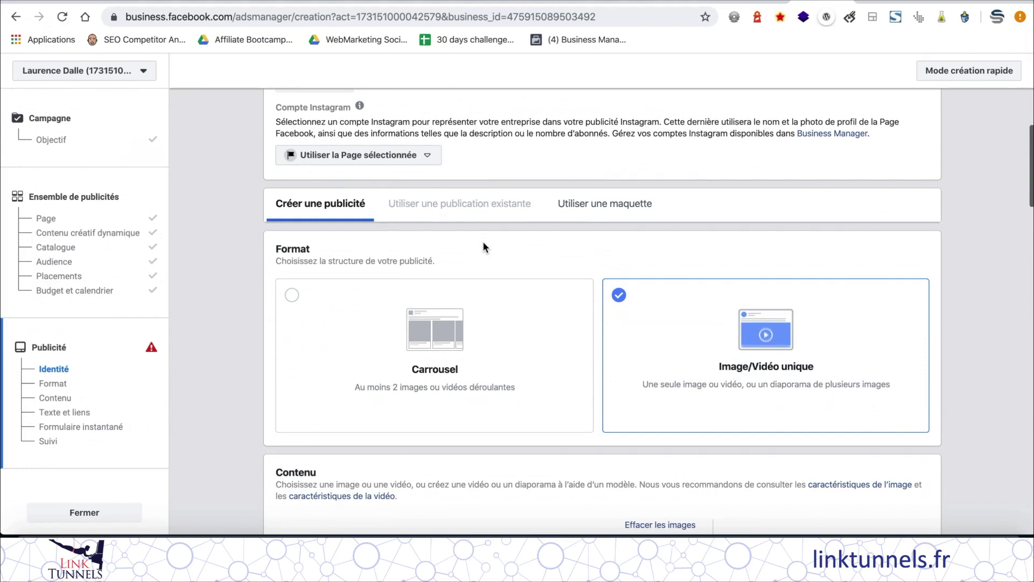
scroll(485, 247, down, 1)
scroll(483, 242, down, 5)
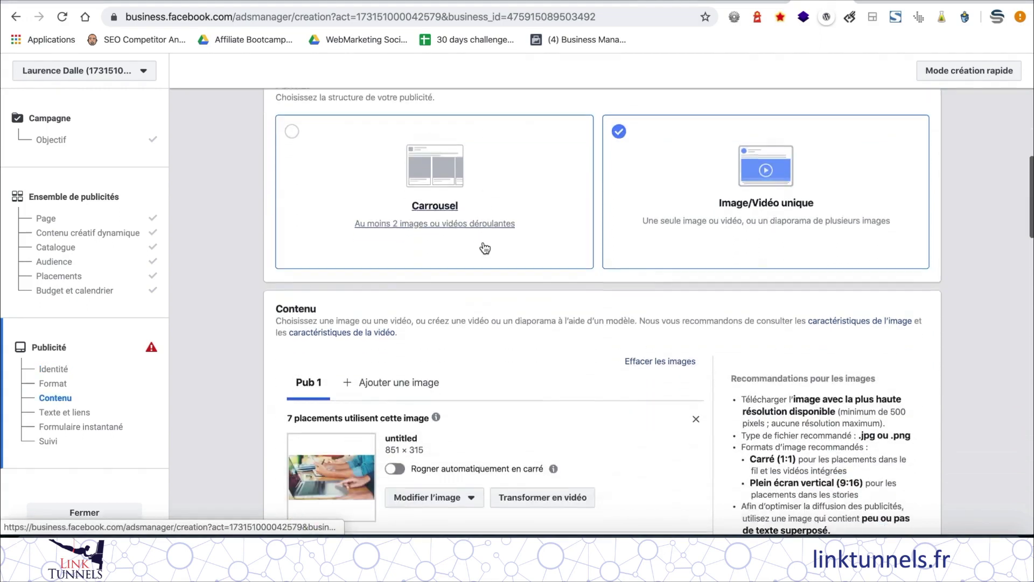
click(434, 345)
click(435, 346)
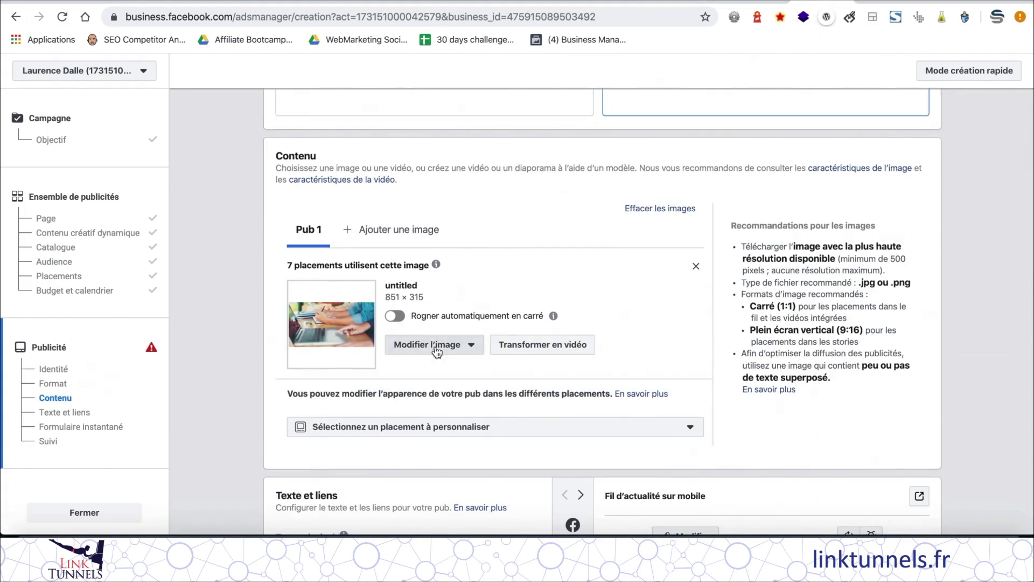
scroll(351, 357, down, 1)
scroll(351, 355, down, 5)
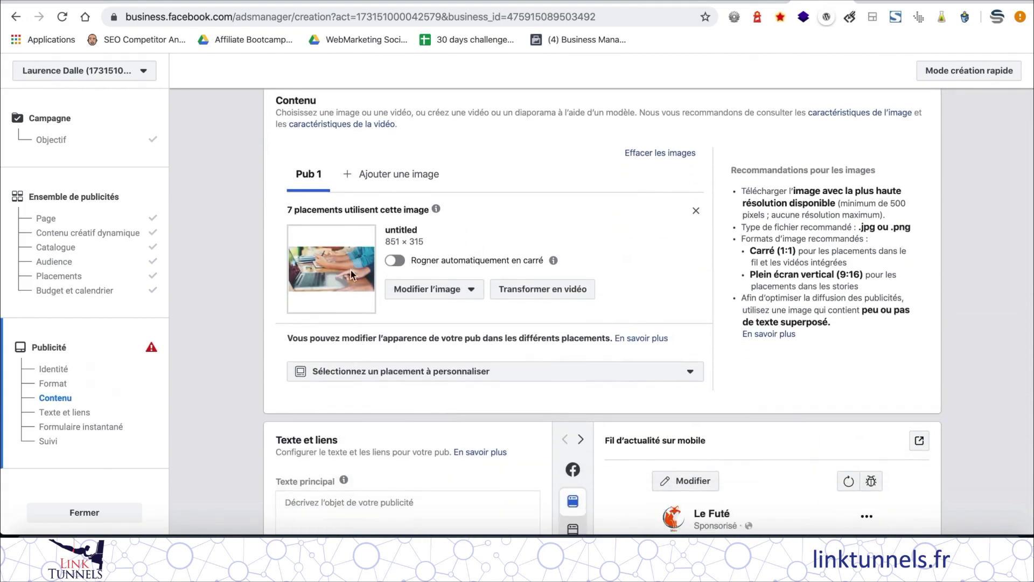
scroll(362, 285, down, 1)
click(348, 265)
click(412, 322)
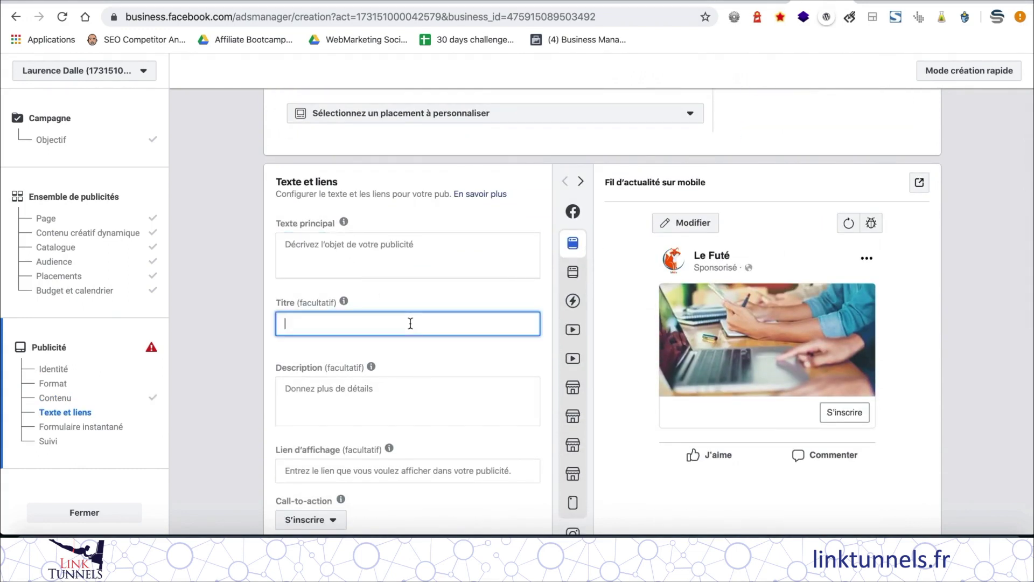
scroll(411, 322, down, 2)
click(410, 320)
scroll(411, 321, down, 3)
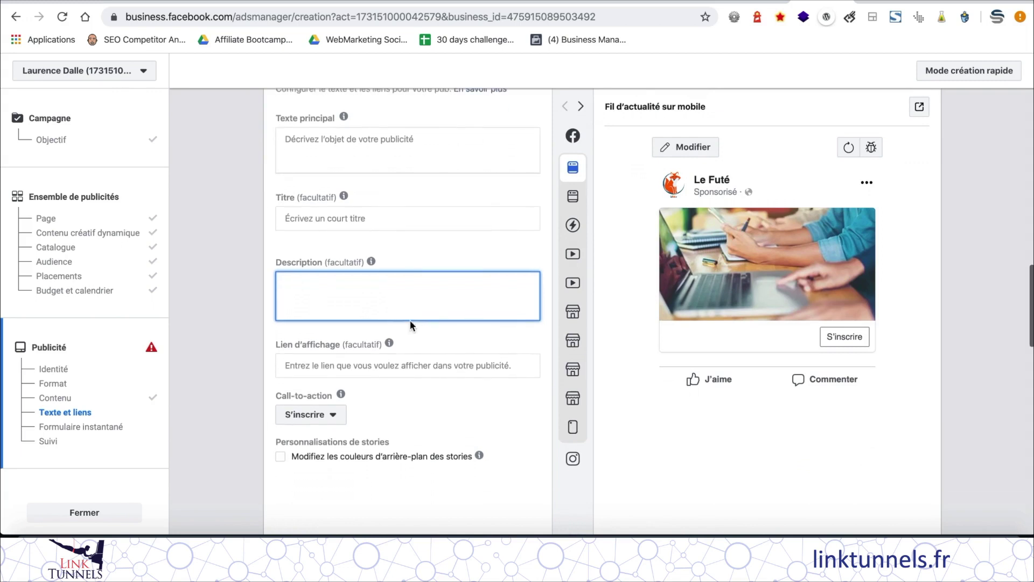
scroll(409, 325, down, 5)
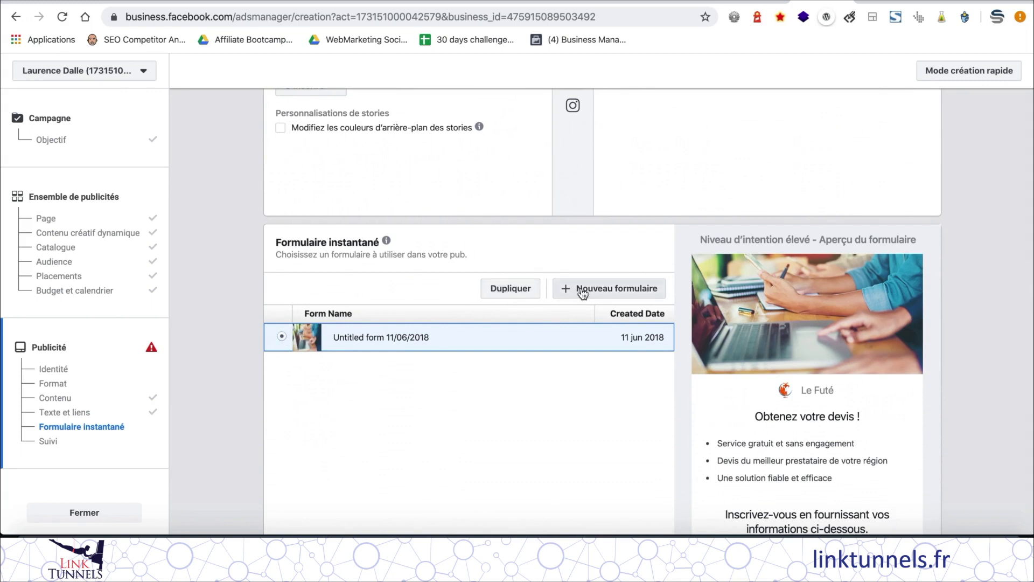
- Create a new instant form and name it "Formulaire Formation Facebook 2020"
click(582, 293)
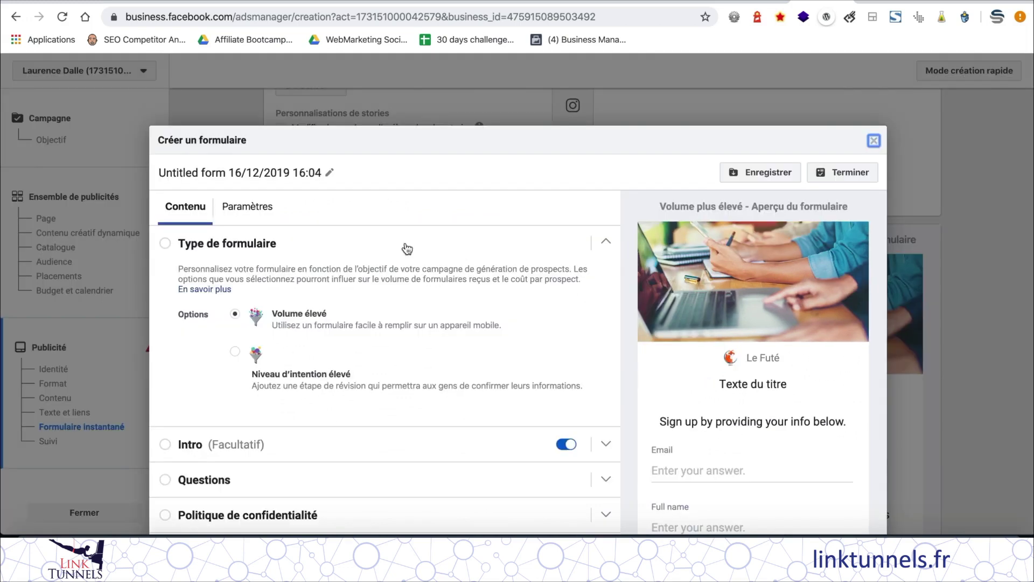
click(364, 157)
text(Formulaire Formation Facebook 2020)
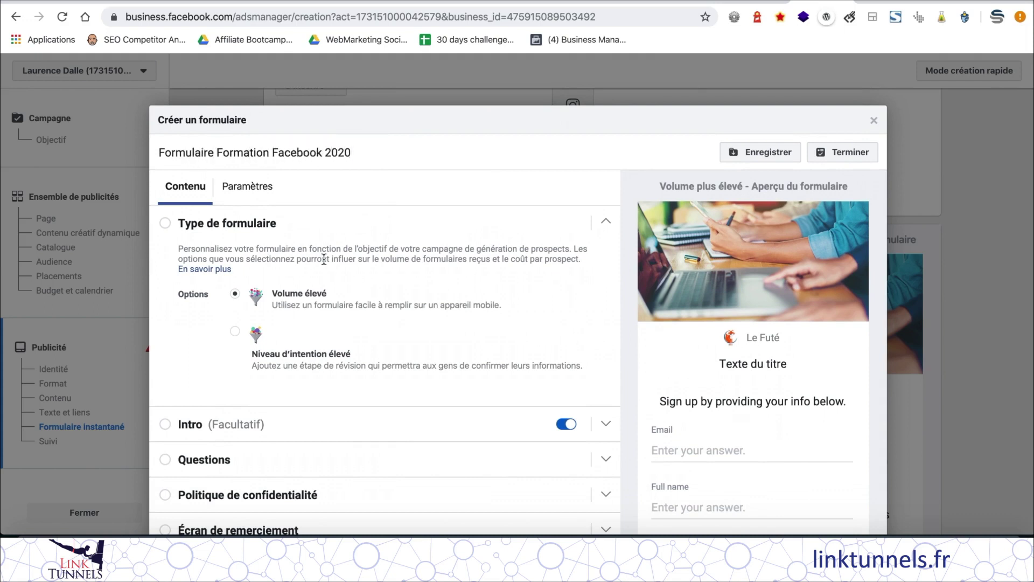
- Preview the form with the Niveau d'intention élevé type and switch back to Volume élevé
scroll(390, 279, down, 1)
scroll(390, 279, down, 1)
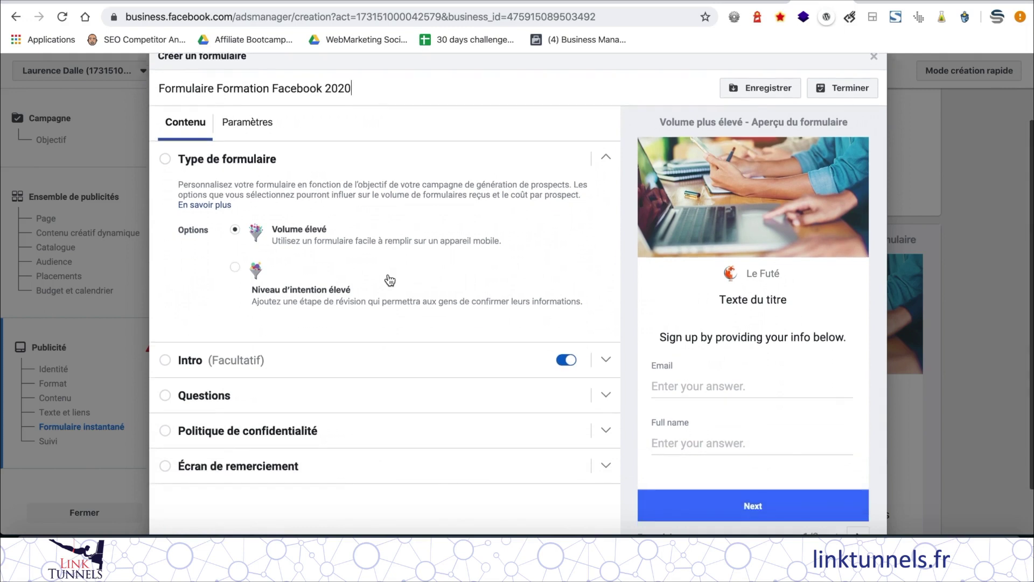
click(235, 267)
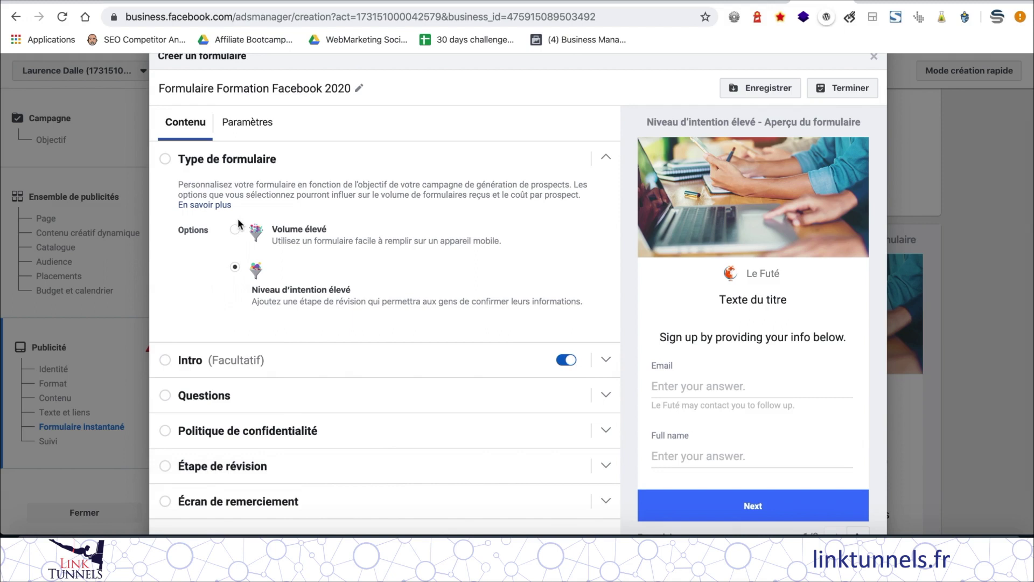
scroll(225, 278, down, 1)
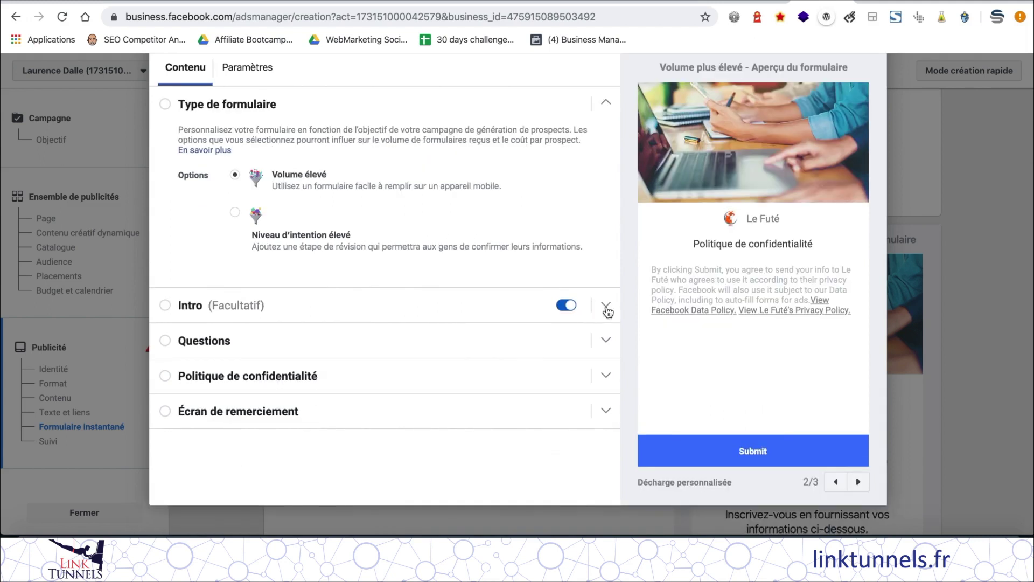
- Set the form's intro title to "Titre du formulaire", leaving the paragraph text empty
click(603, 307)
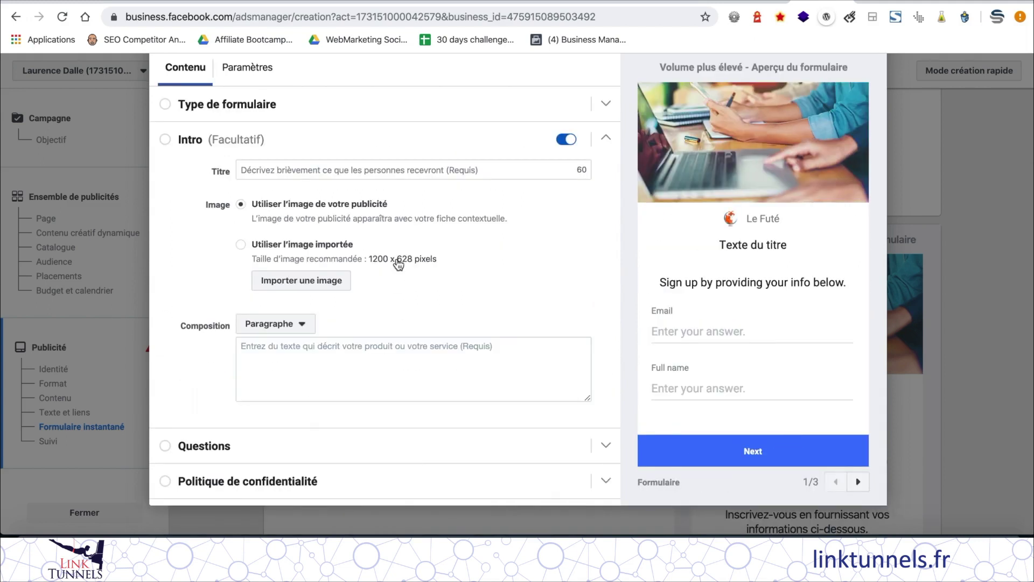
click(251, 171)
text(Ti)
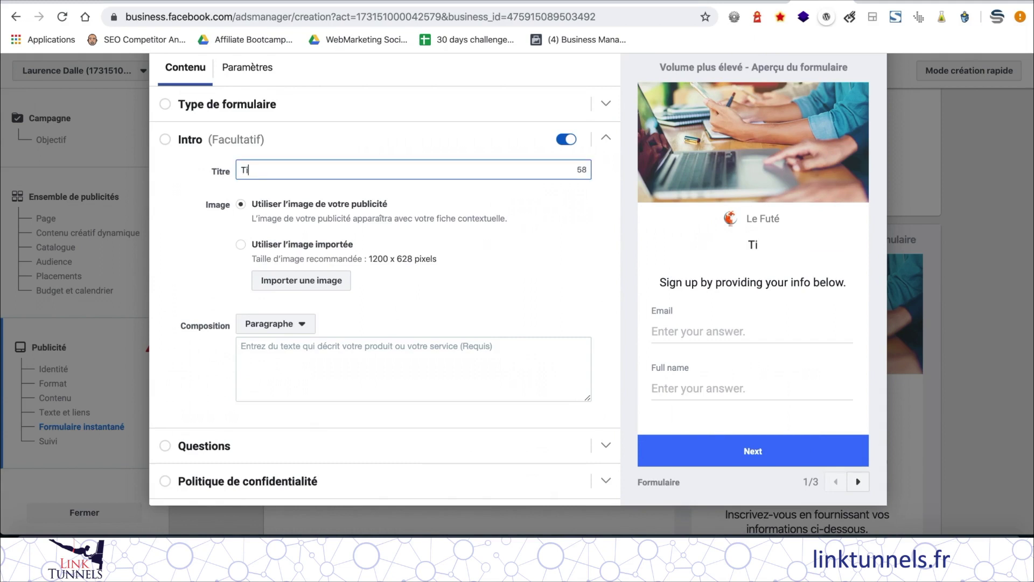
text(tre du formulaire)
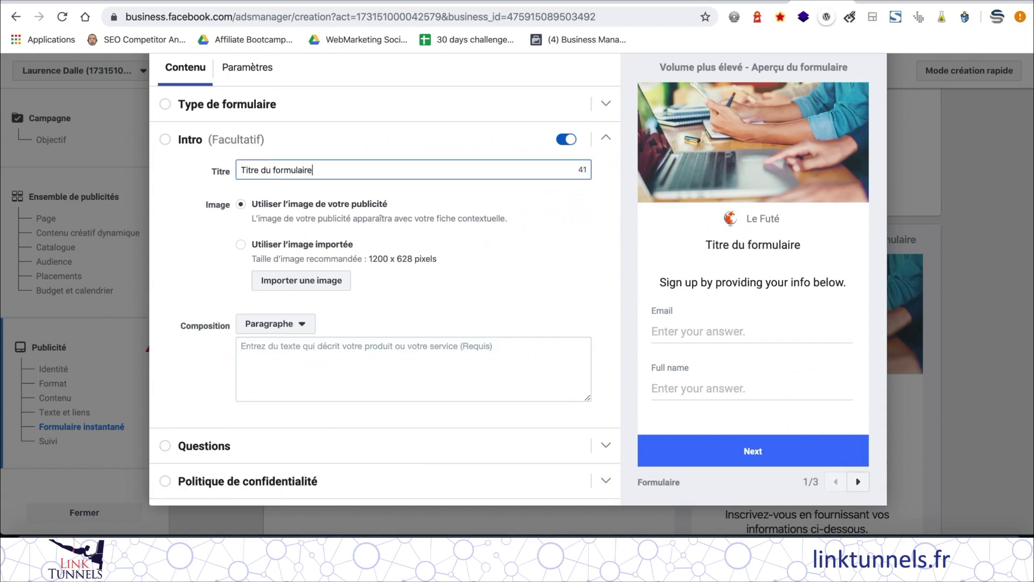
click(351, 348)
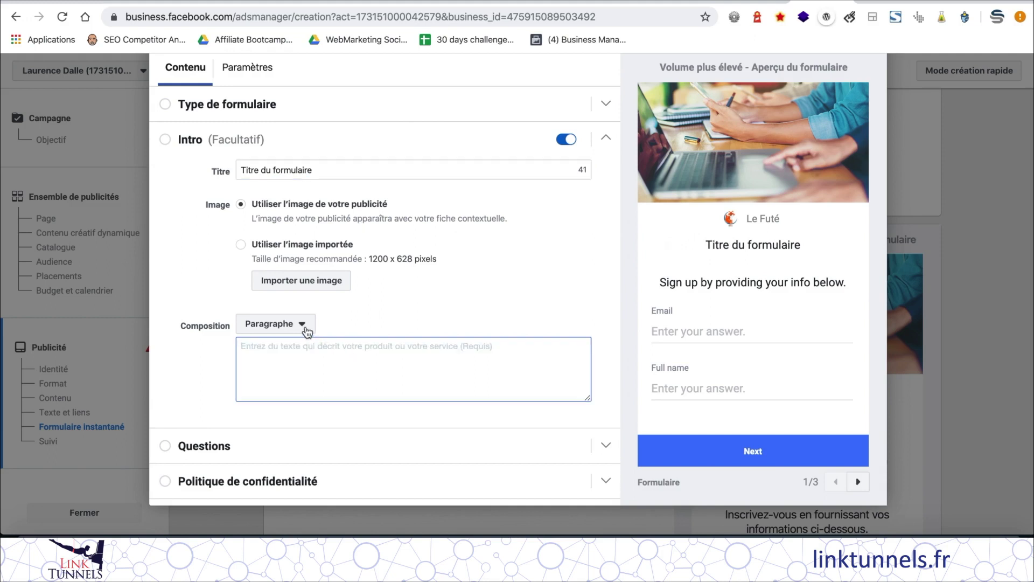
scroll(415, 323, down, 1)
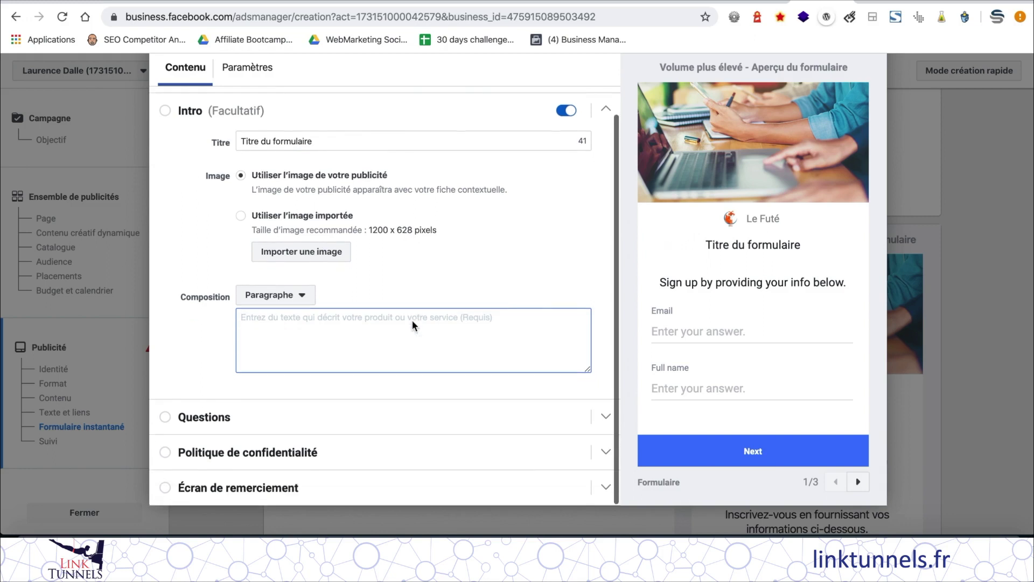
- Add a custom Réponse courte question with blank text to the form below the Email and Full name questions
click(607, 425)
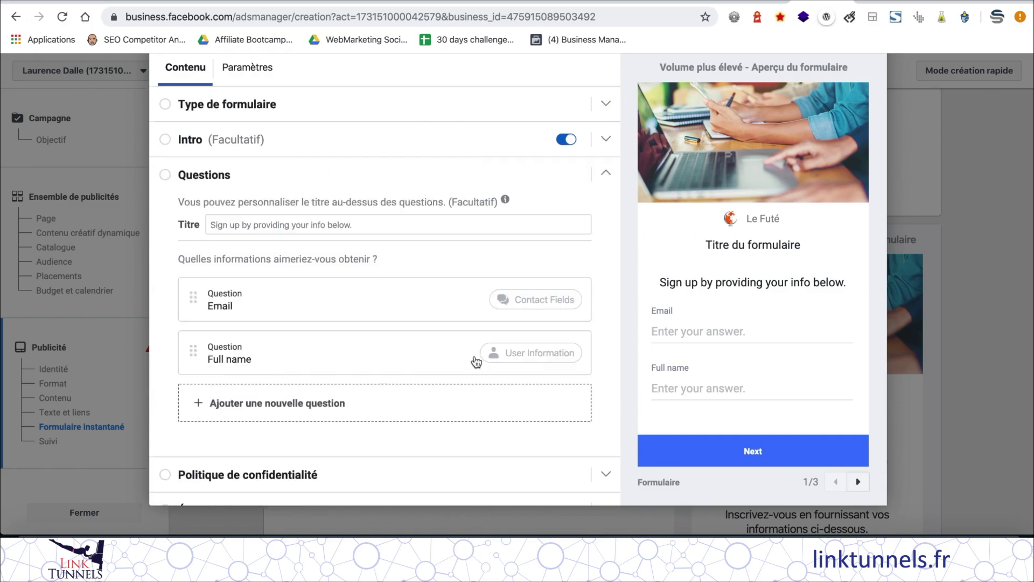
scroll(395, 225, down, 1)
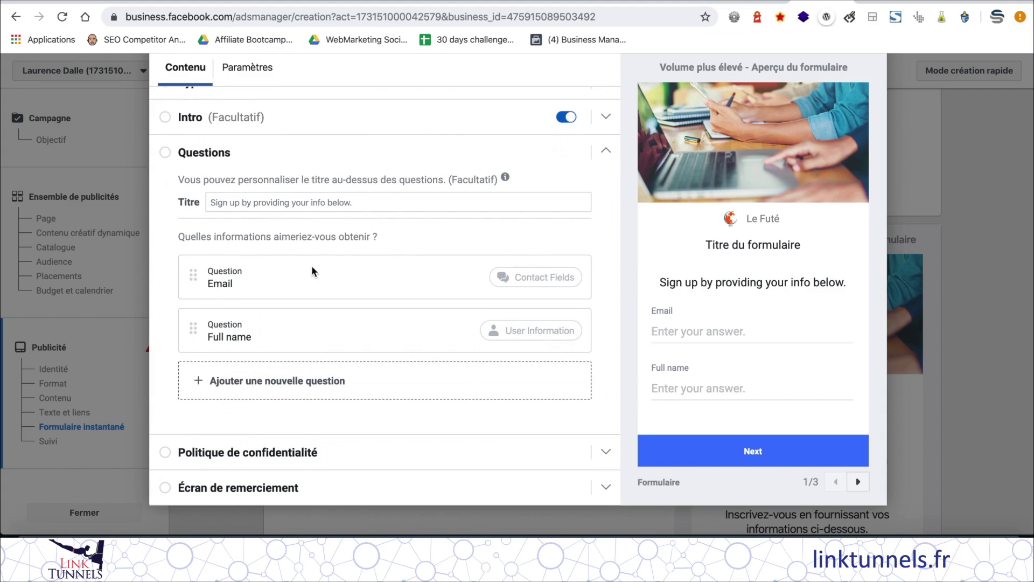
click(301, 284)
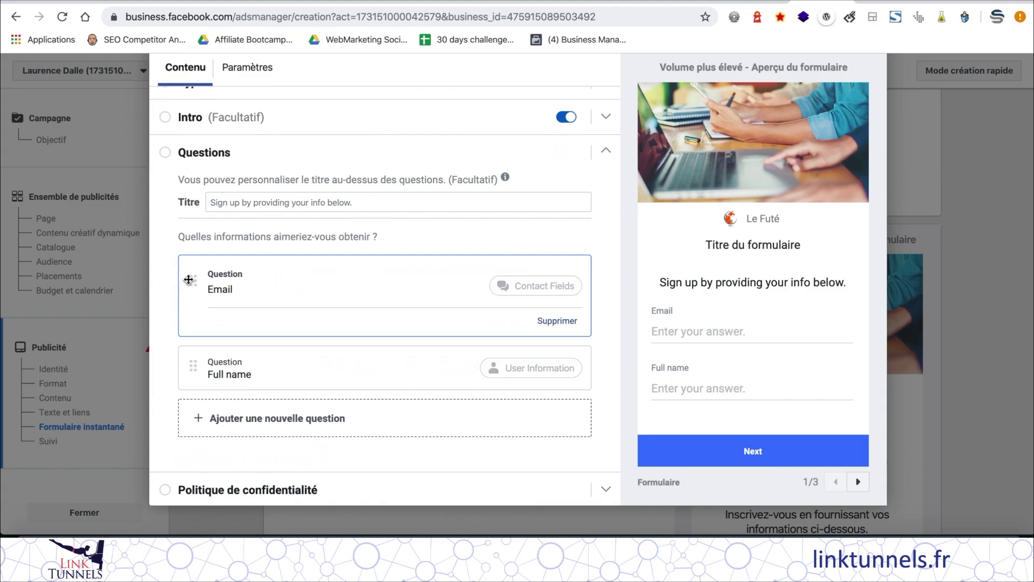
scroll(240, 299, down, 2)
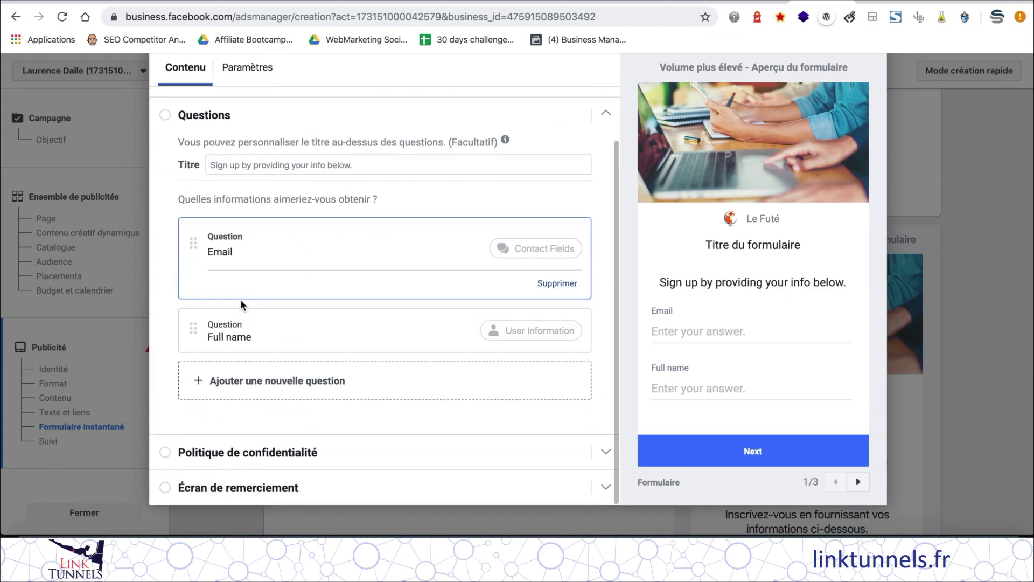
click(274, 336)
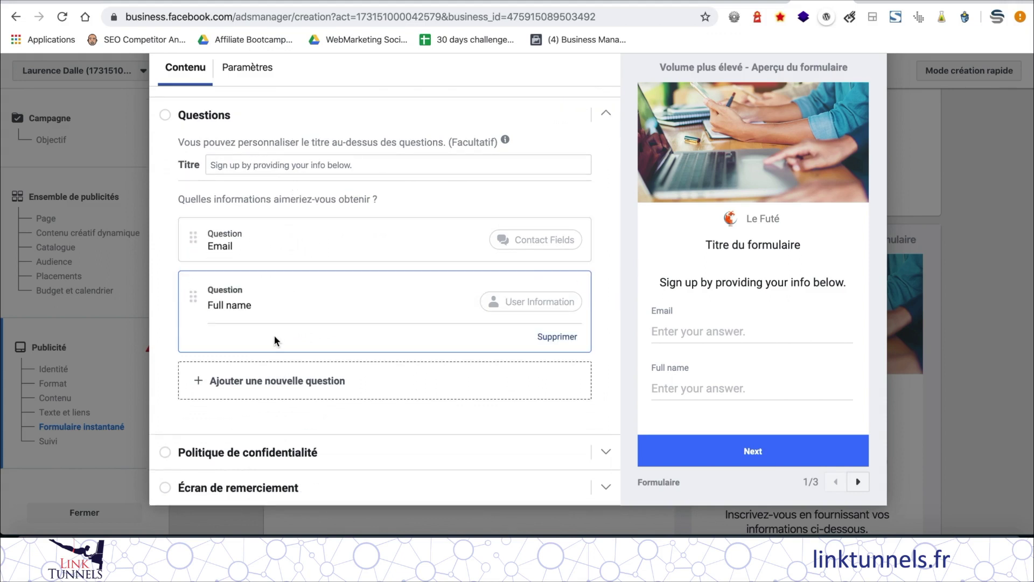
click(237, 380)
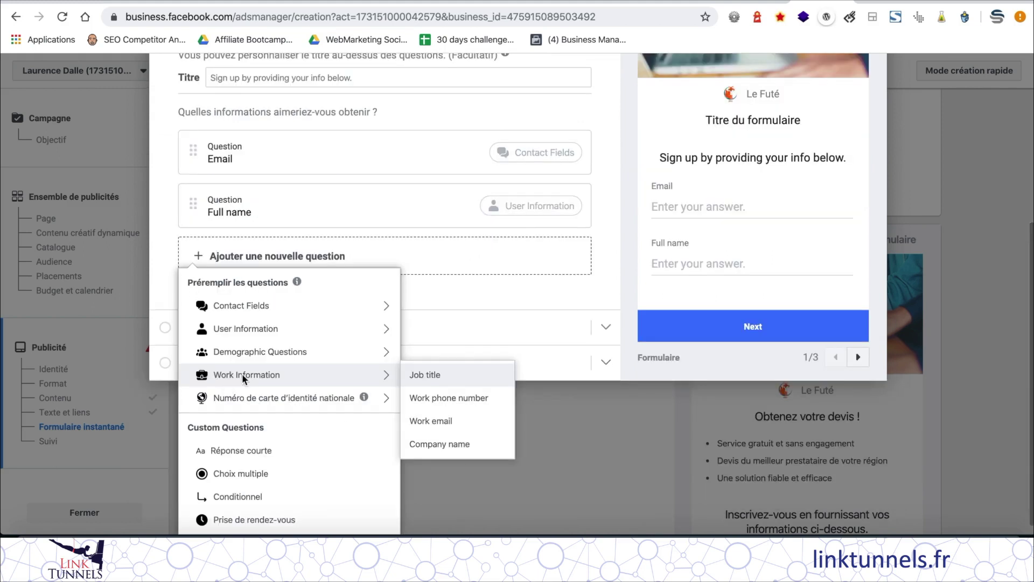
mouse_move(279, 327)
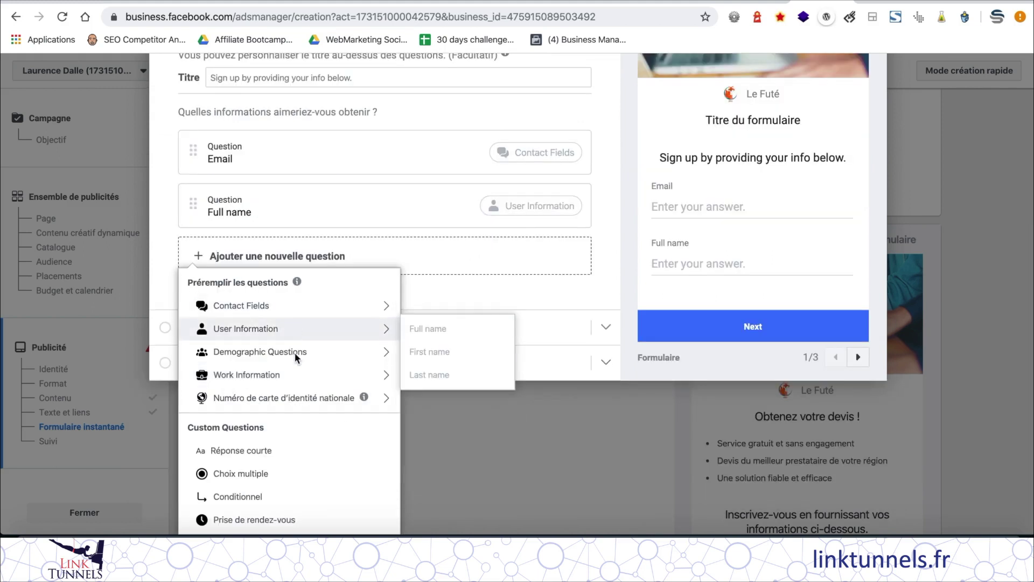
scroll(295, 425, down, 1)
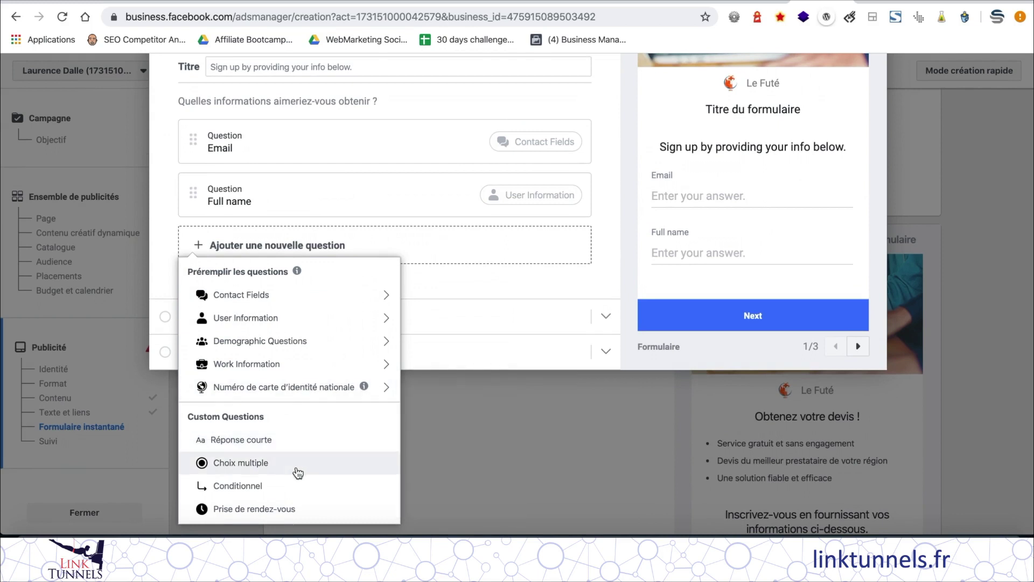
click(240, 440)
scroll(318, 372, down, 3)
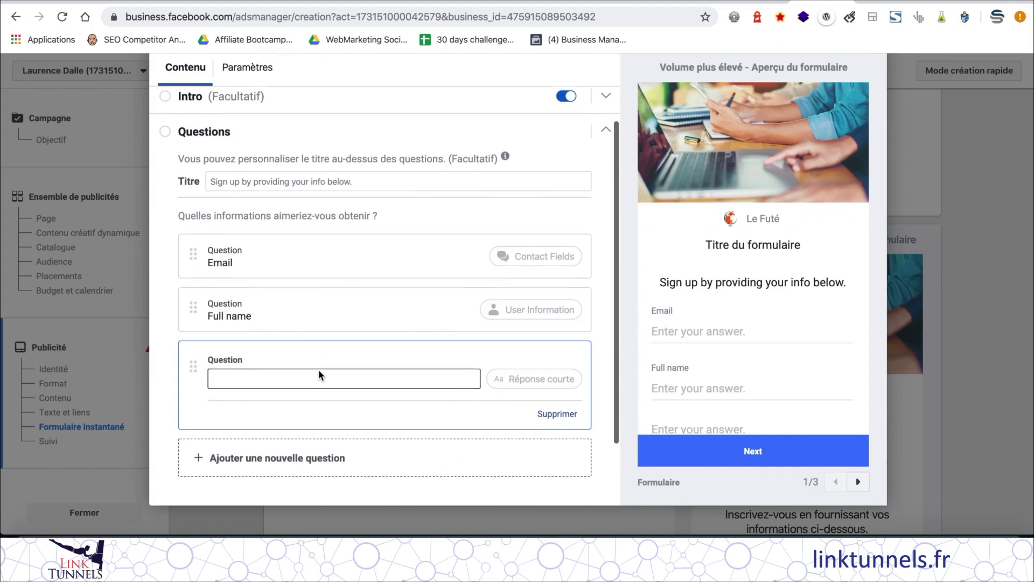
scroll(318, 375, down, 2)
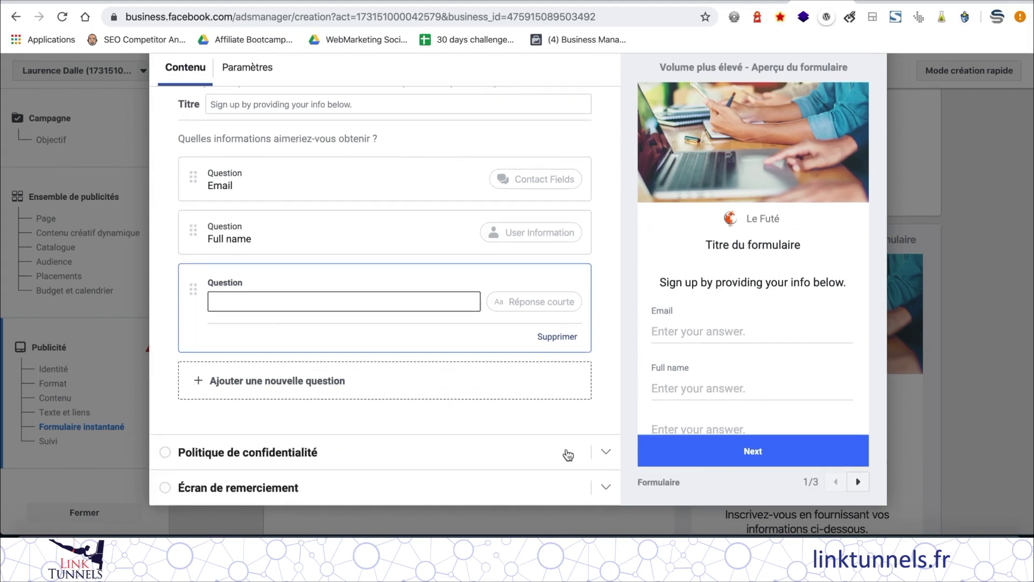
- View the form's privacy policy section and set the thank-you screen title to "Merci pour votre demande de renseignement"
click(605, 454)
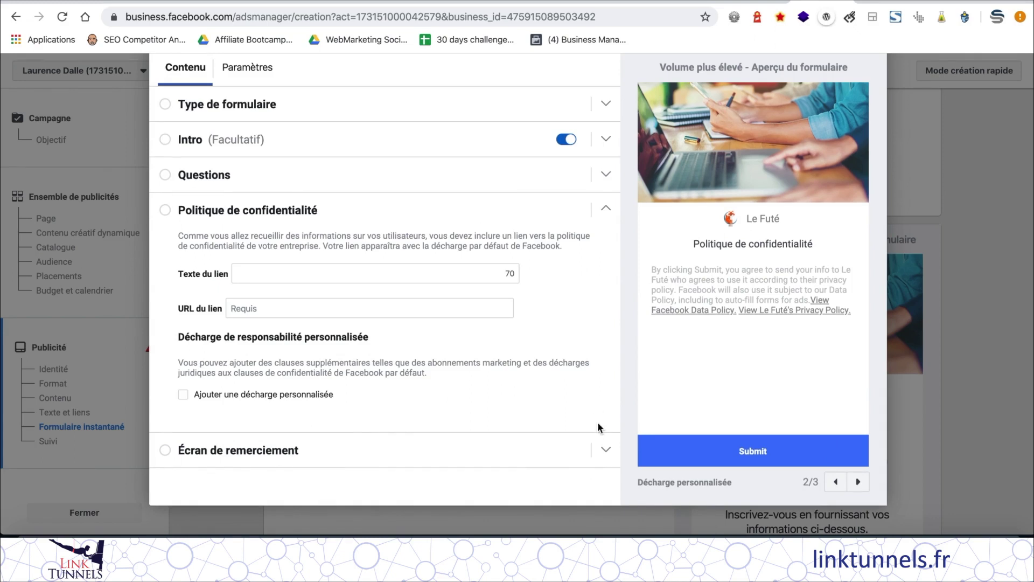
click(538, 450)
triple_click(446, 279)
text(Merci )
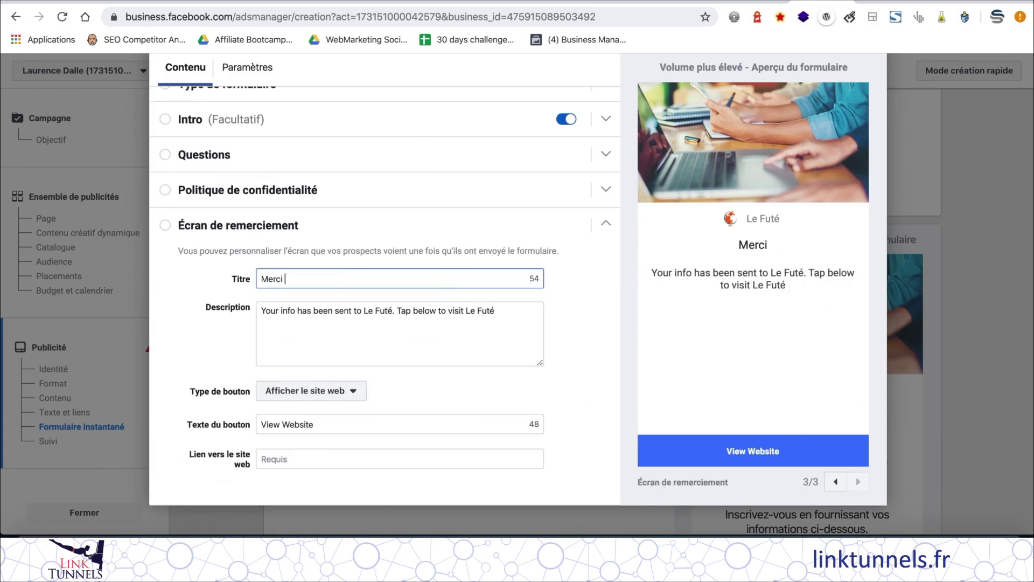
text(pour votre dema)
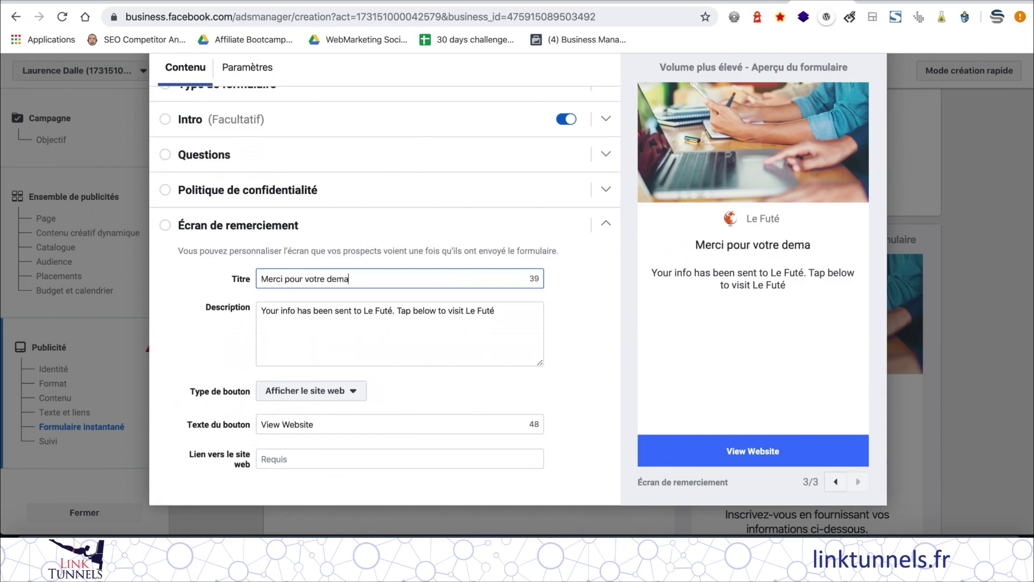
text(nde de renseignement)
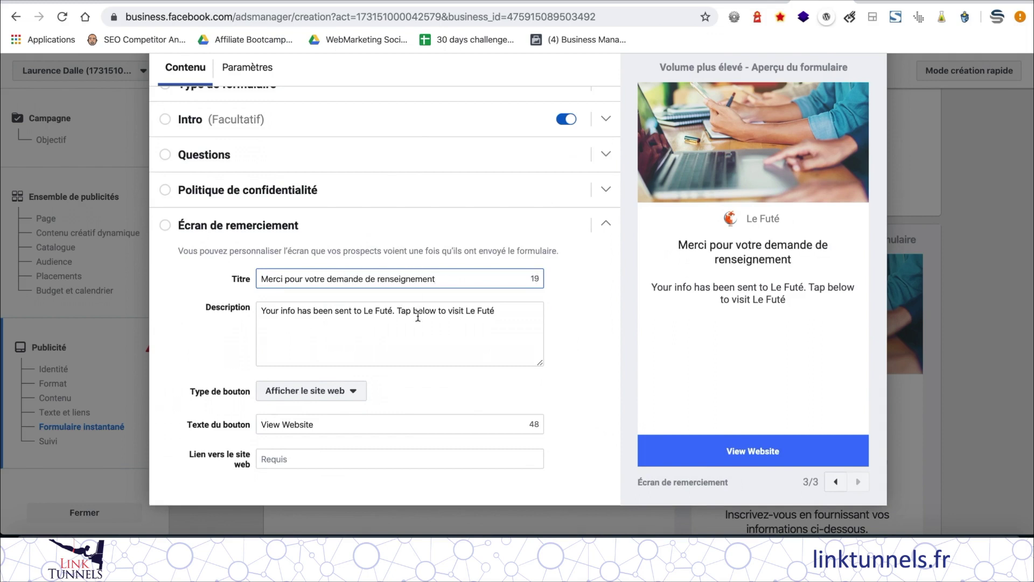
- Set the thank-you screen's button text to "Ebook gratuit", keeping the default description and leaving the website link empty
click(447, 325)
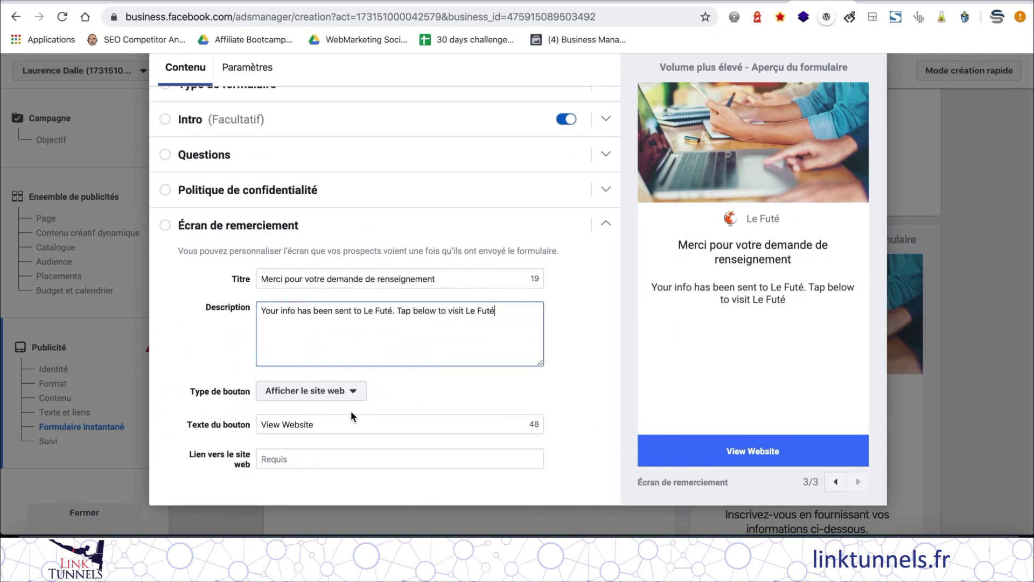
scroll(454, 376, up, 1)
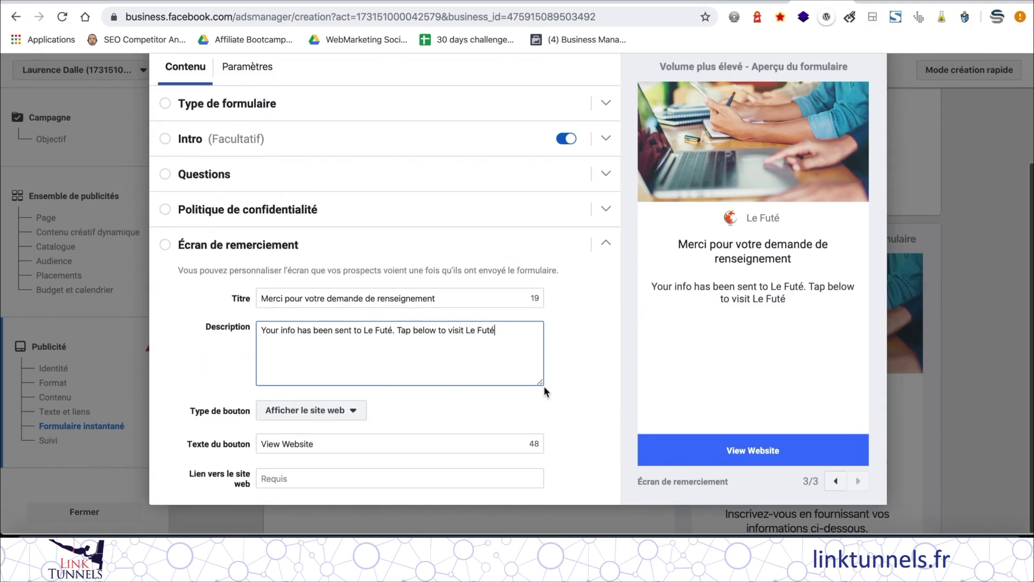
triple_click(355, 437)
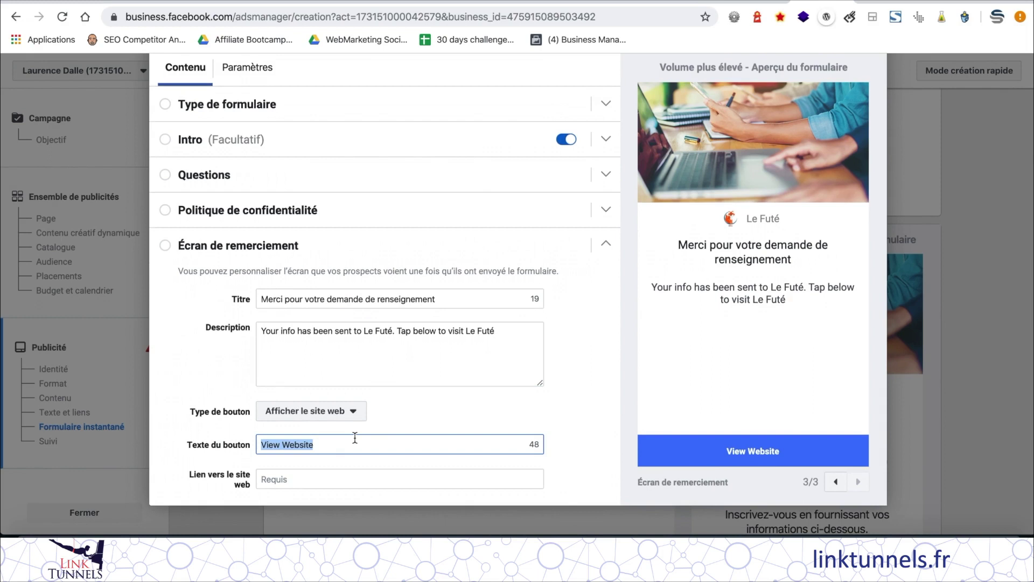
text(Ebo)
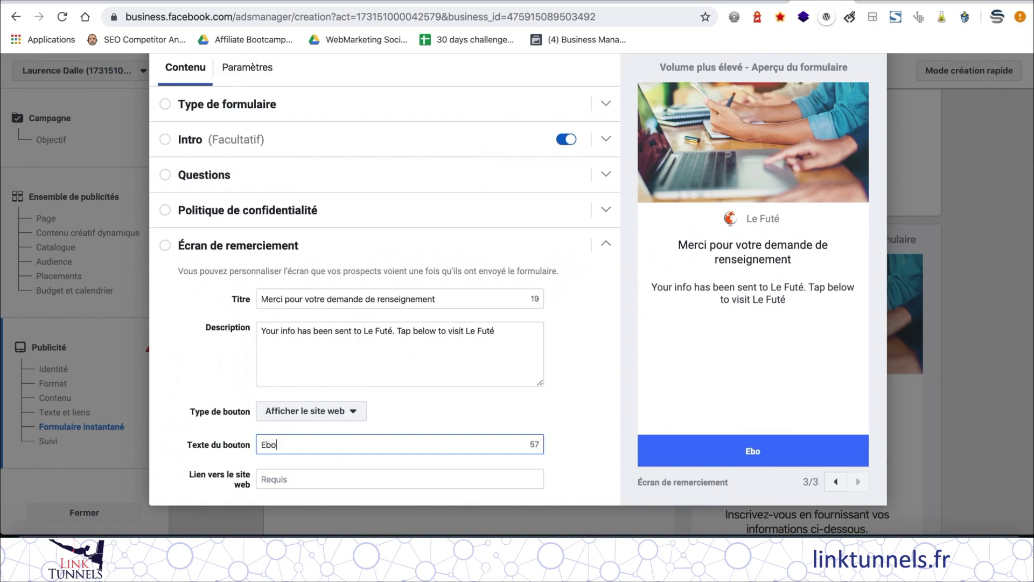
text(ok gratuit)
click(447, 480)
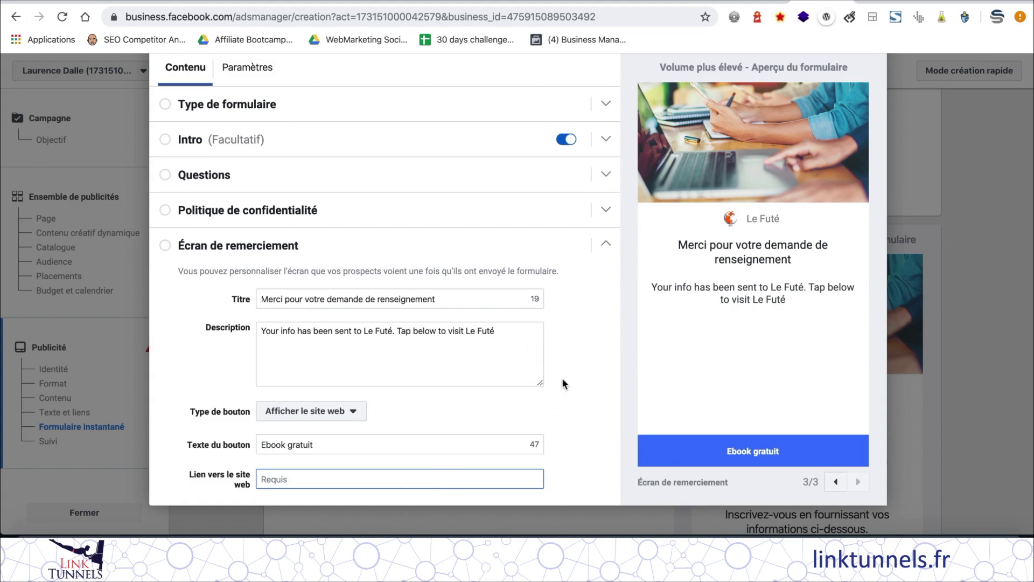
- Finalize the "Formulaire Formation Facebook 2020" instant form for use in an ad
scroll(561, 377, up, 3)
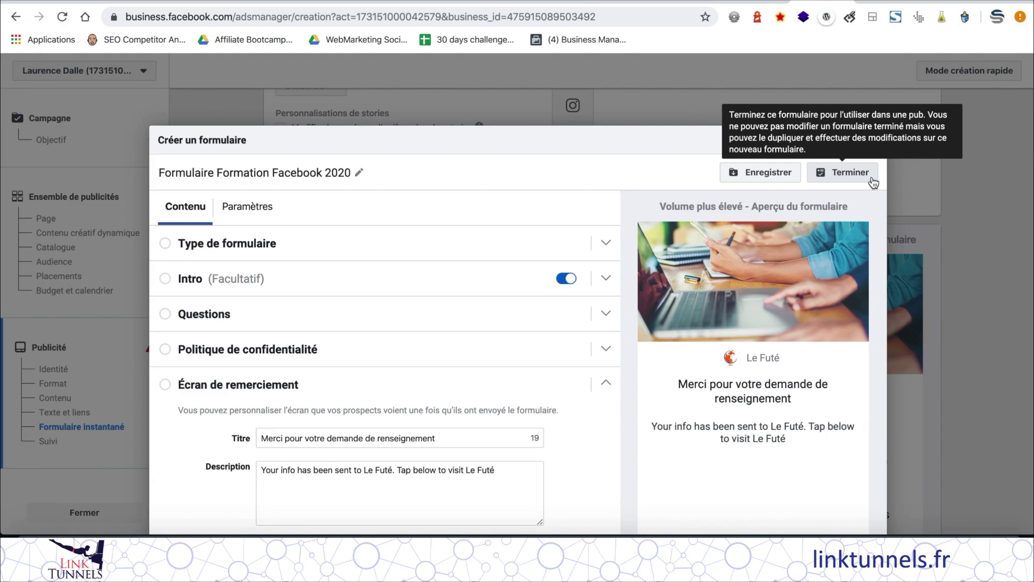
click(872, 182)
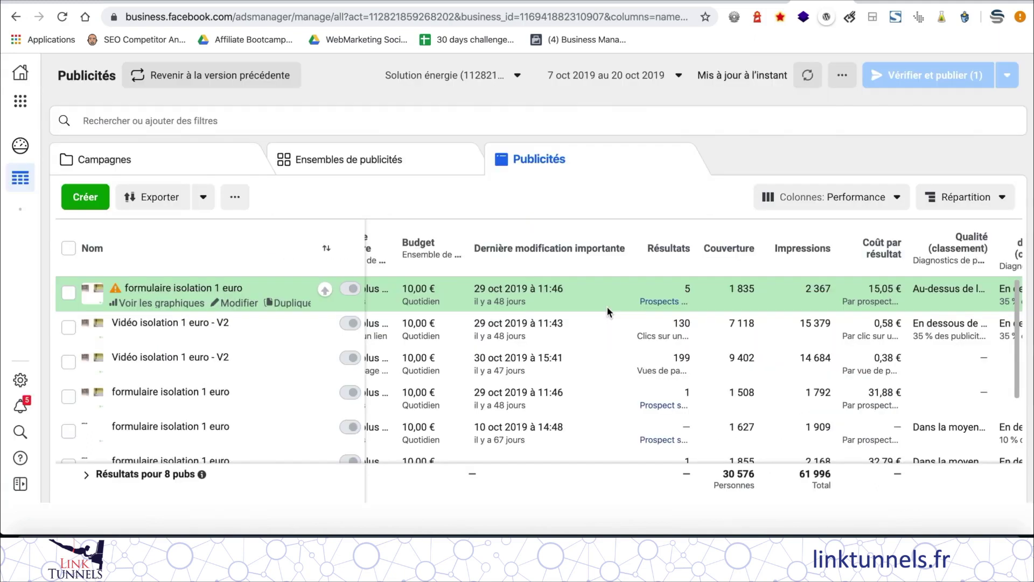
- Open the prospect download options for the first "formulaire isolation 1 euro" ad in the ads list
click(635, 303)
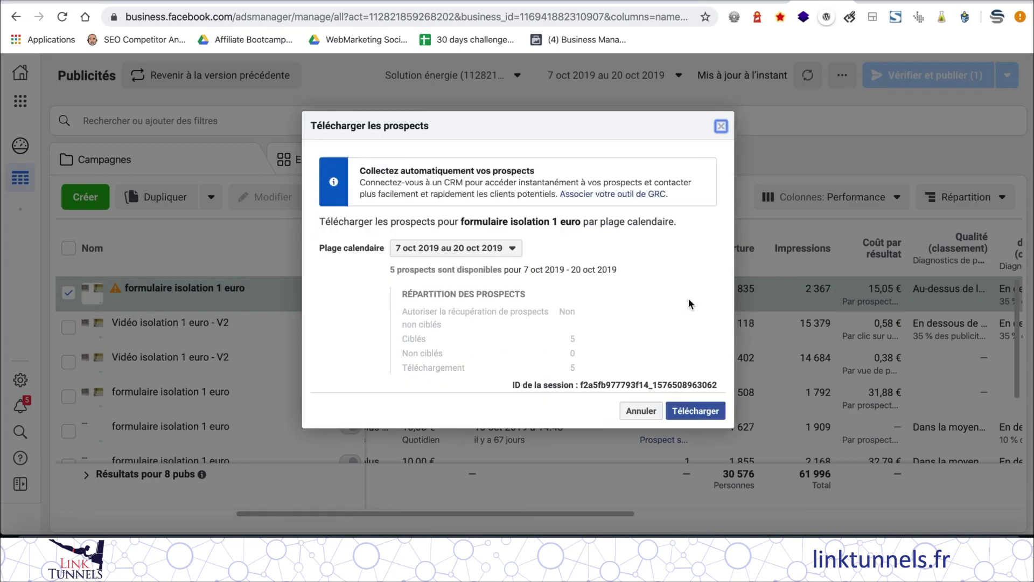